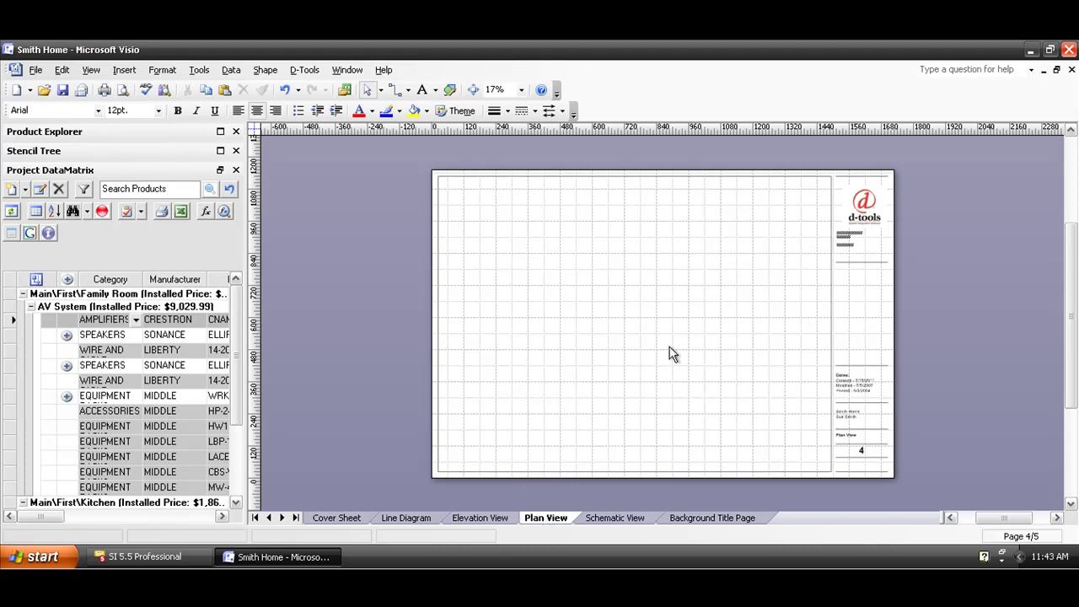
# - Insert a new background page named "Background-Floor Plan", based on the Background Title Page
pyautogui.click(703, 521)
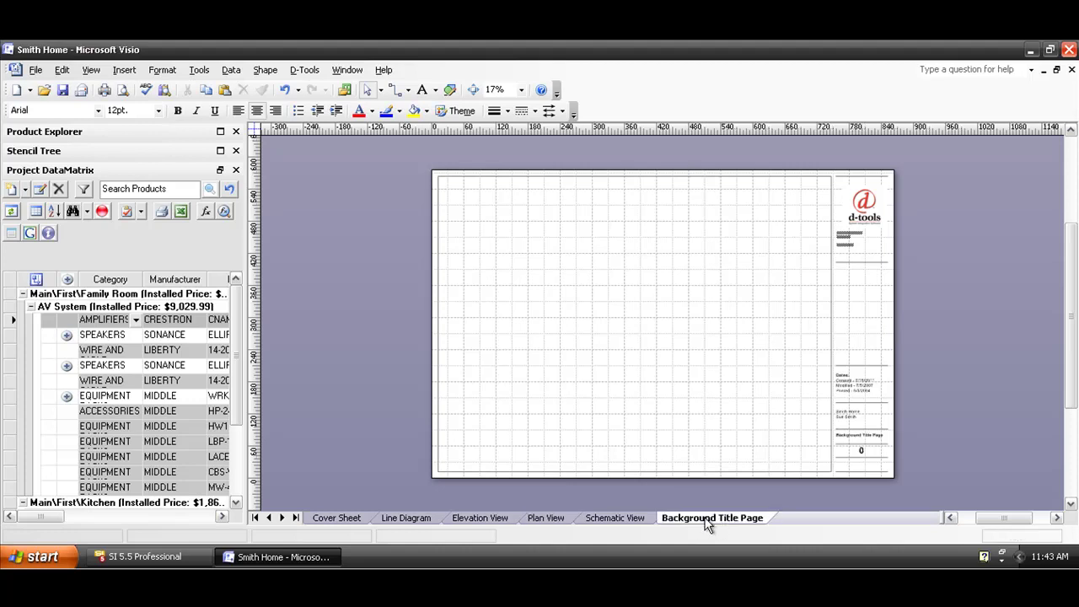
pyautogui.click(853, 204)
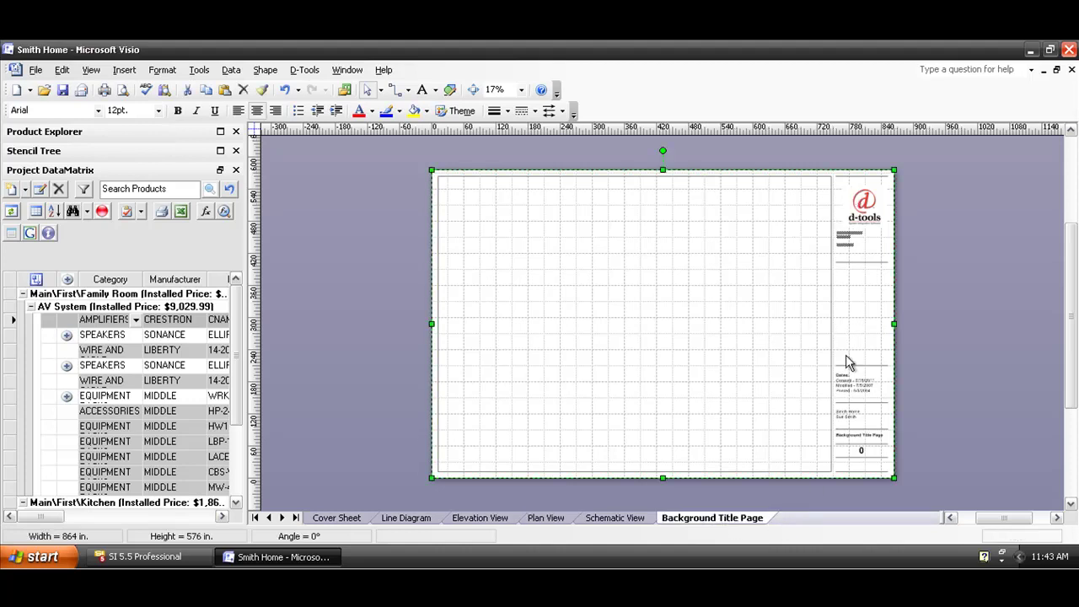
pyautogui.click(620, 364)
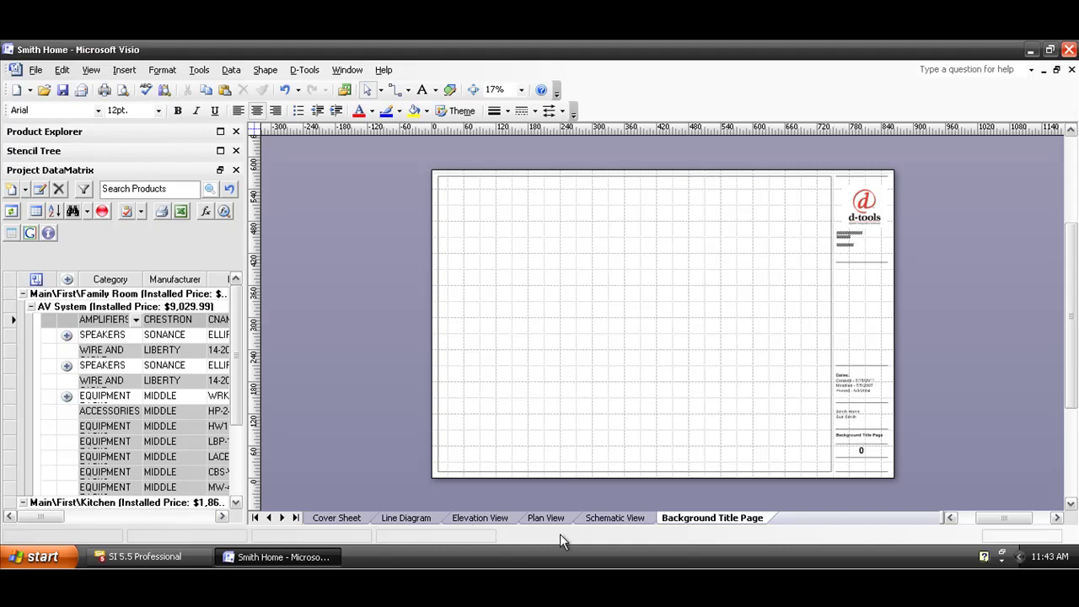
pyautogui.rightClick(711, 521)
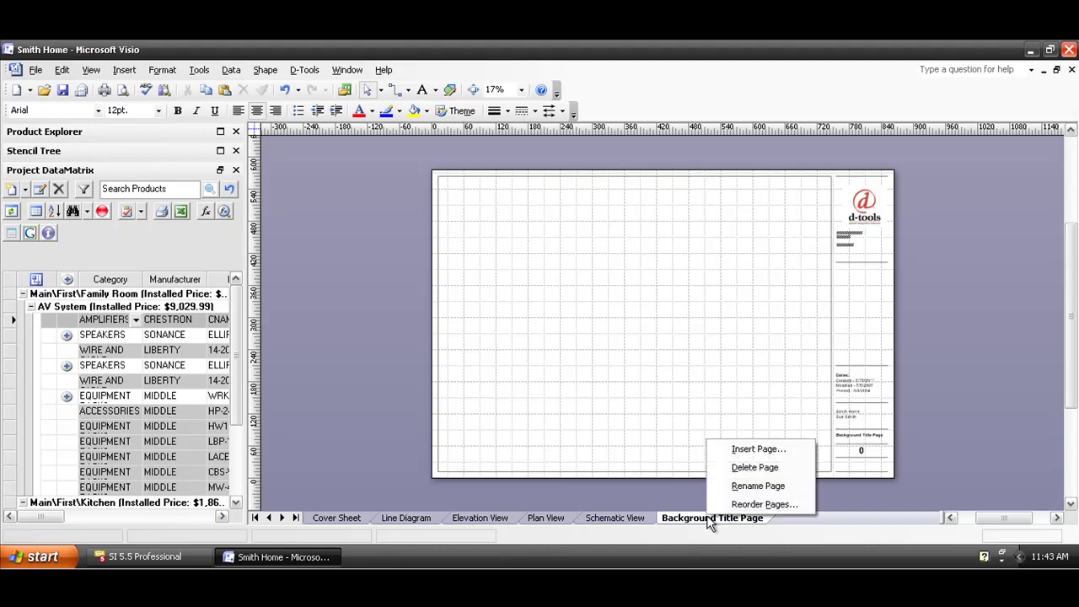
pyautogui.click(755, 451)
pyautogui.click(510, 238)
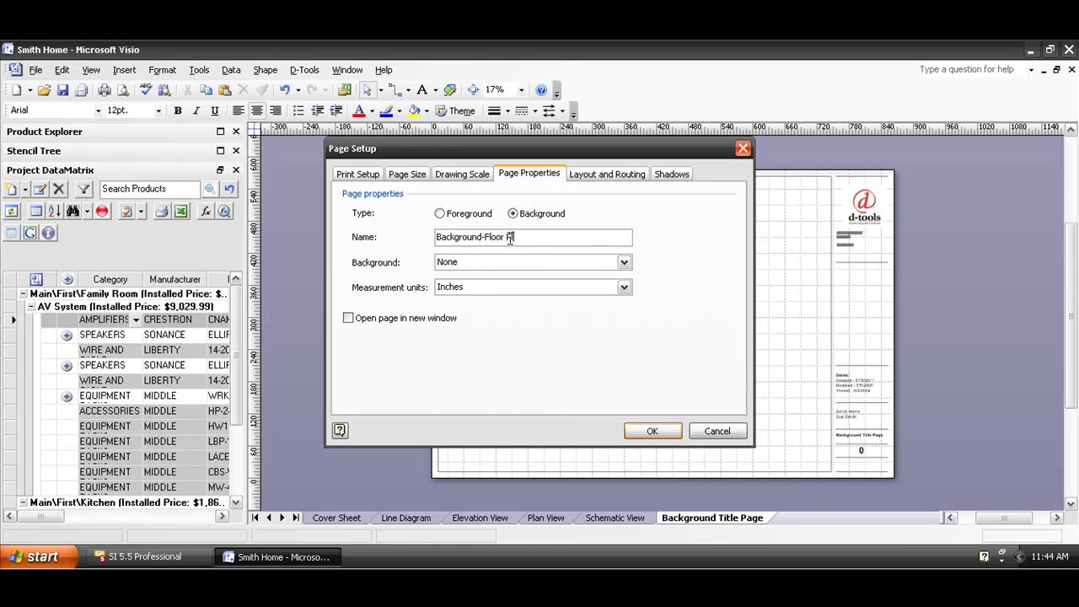
pyautogui.write('Floor Plan')
pyautogui.click(651, 432)
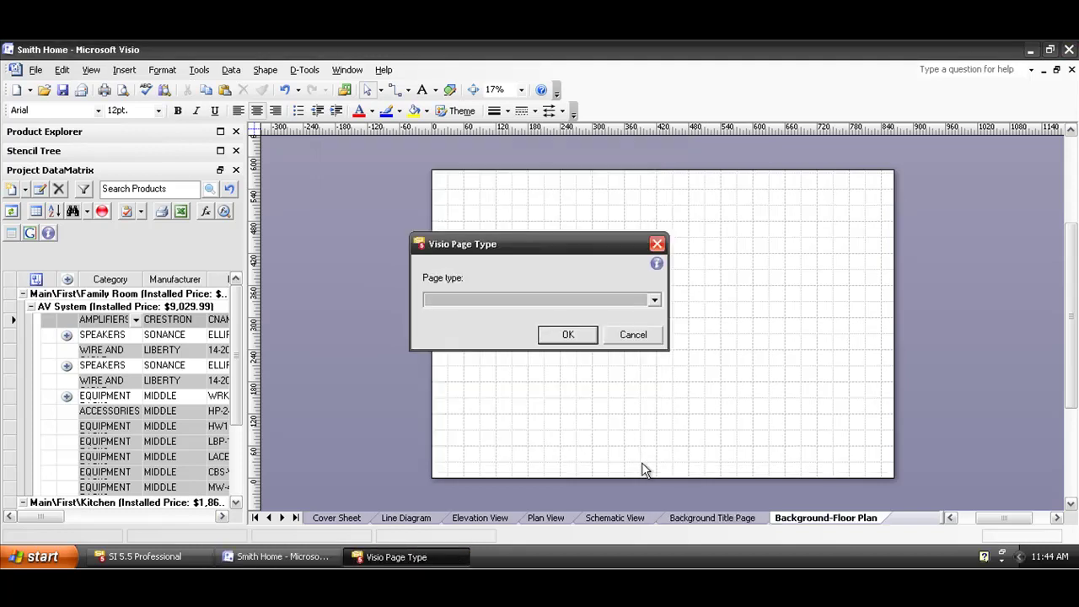
# - Assign the Plan page type to the new Background-Floor Plan page
pyautogui.click(455, 300)
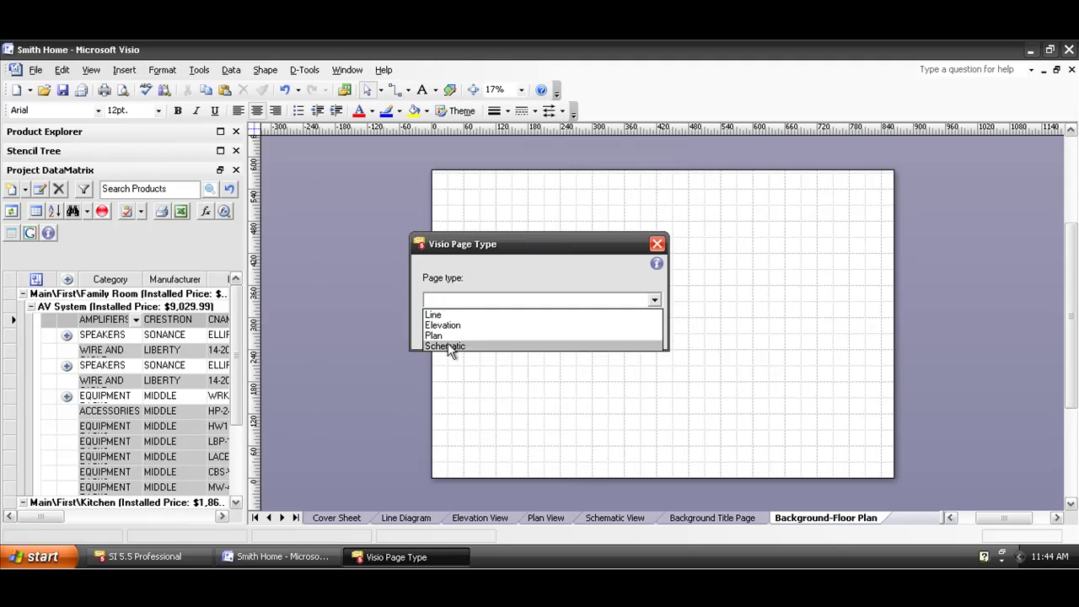
pyautogui.click(435, 335)
pyautogui.click(565, 335)
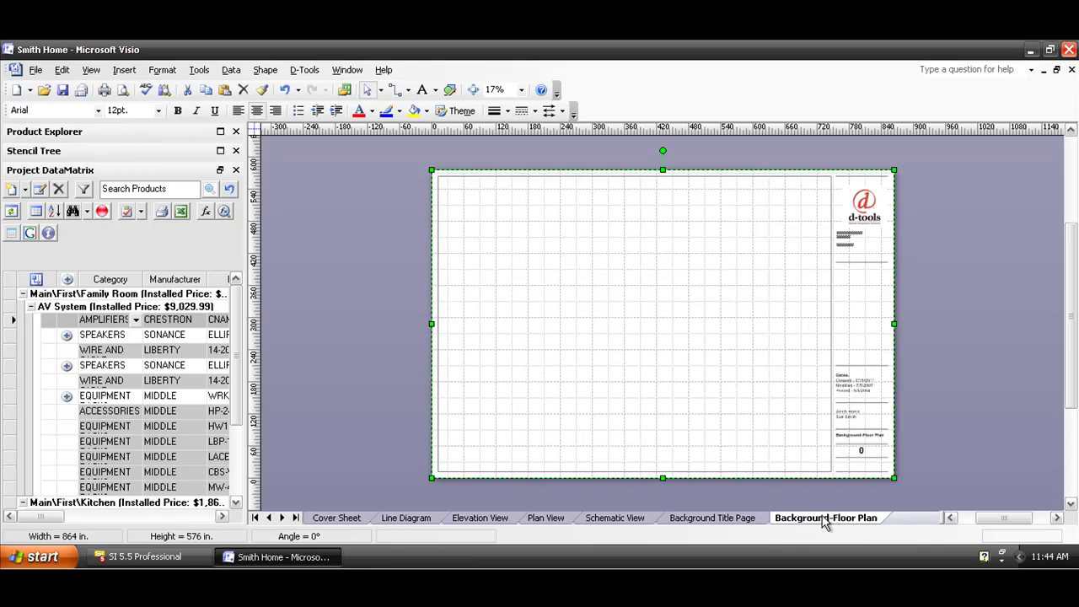
pyautogui.click(635, 353)
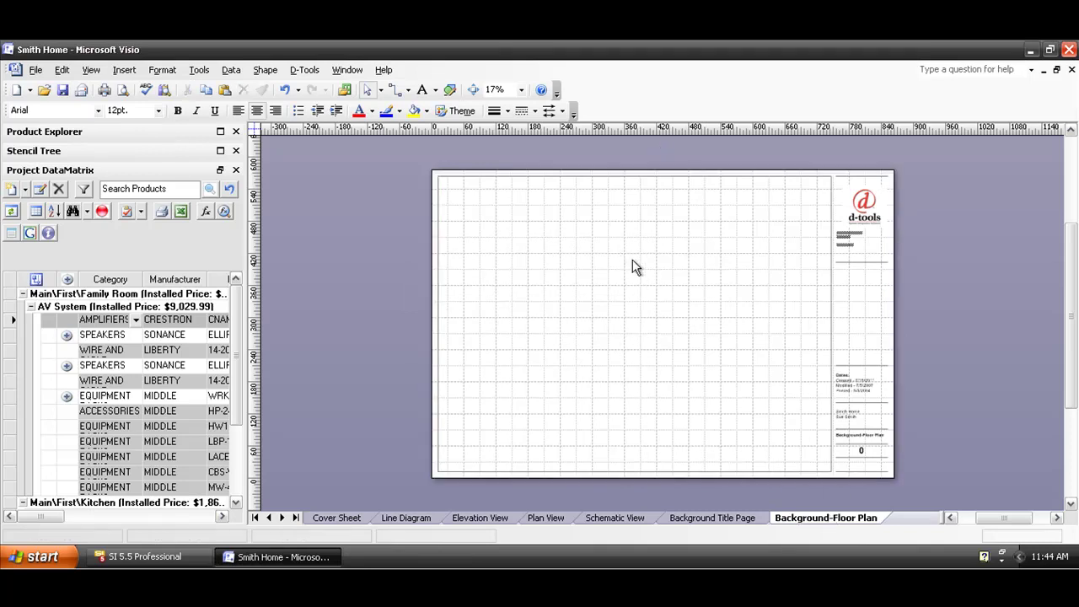
# - Insert the AutoCAD drawing "Main Level Smith House" from the CAD Drawings folder onto the Background-Floor Plan page
pyautogui.click(124, 70)
pyautogui.click(160, 220)
pyautogui.doubleClick(362, 143)
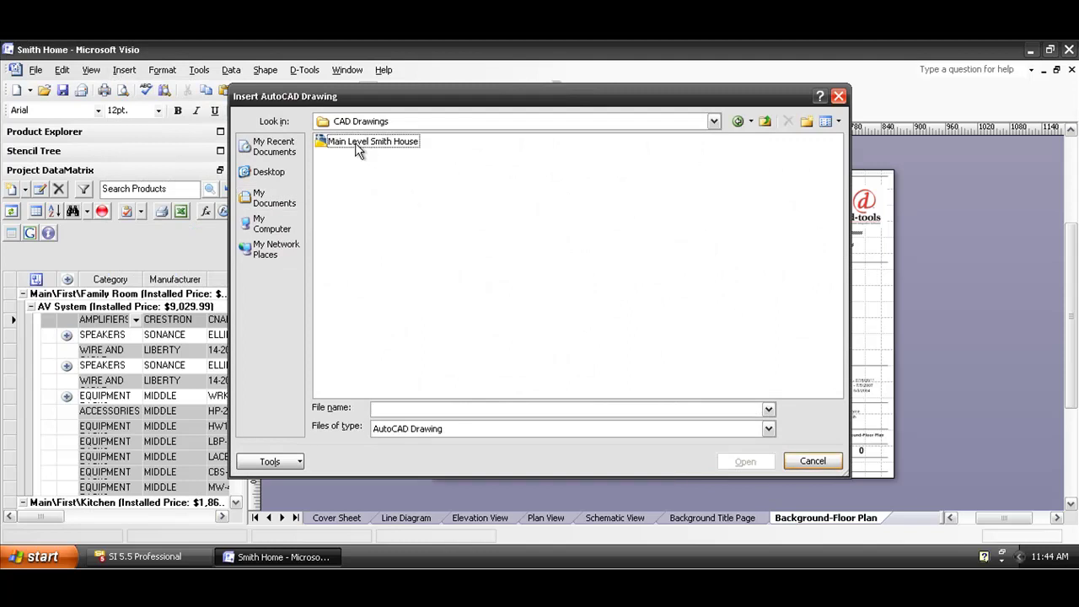
pyautogui.click(354, 142)
pyautogui.click(763, 463)
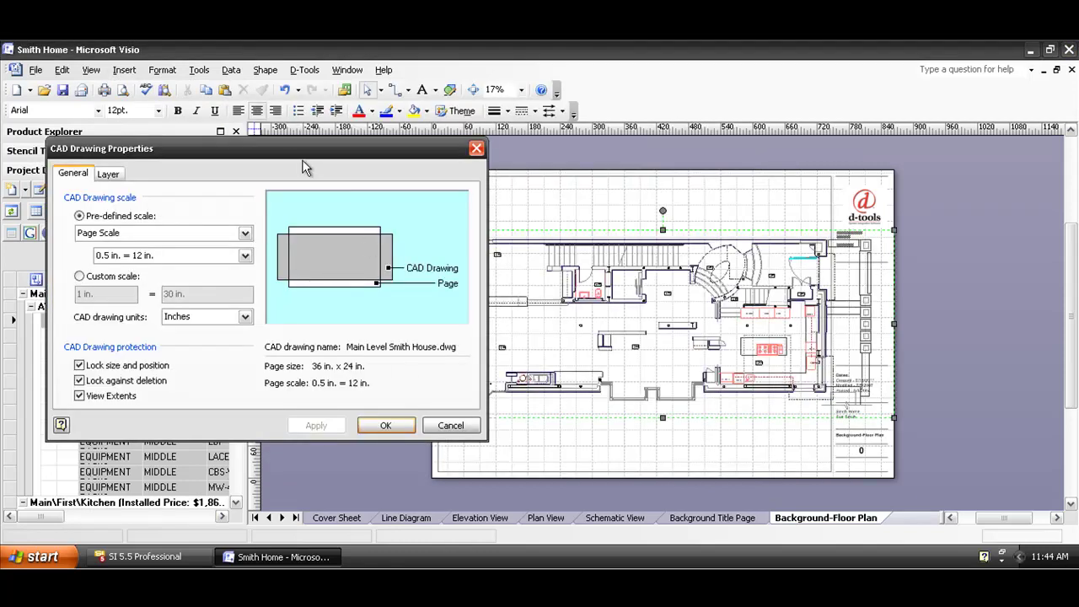
# - Set the inserted CAD drawing to the predefined Architectural scale 1/4" = 1' 0"
pyautogui.moveTo(304, 150); pyautogui.dragTo(384, 141)
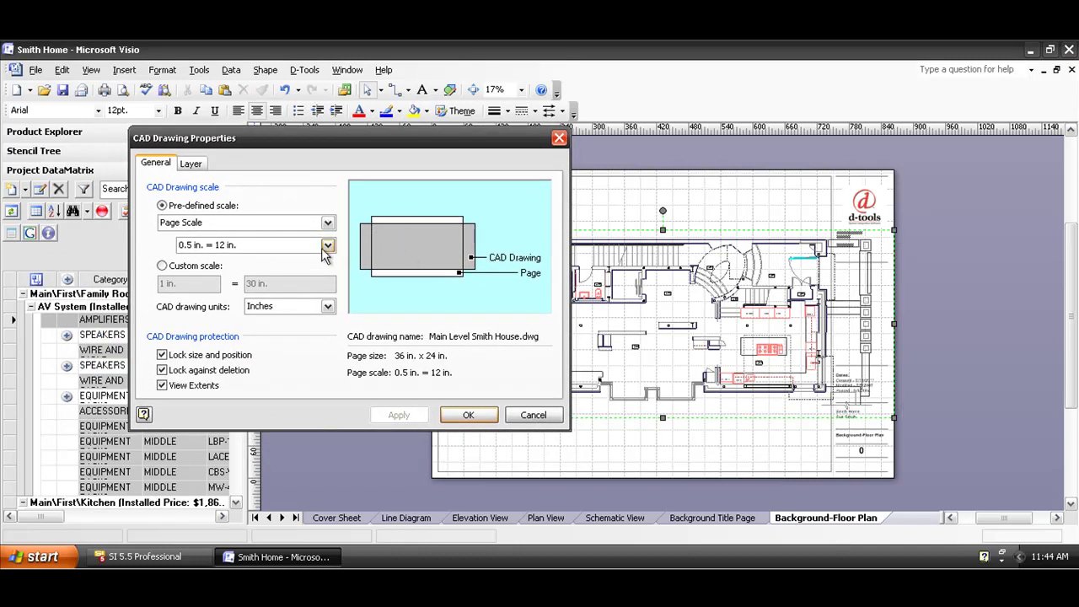
pyautogui.click(243, 224)
pyautogui.click(186, 238)
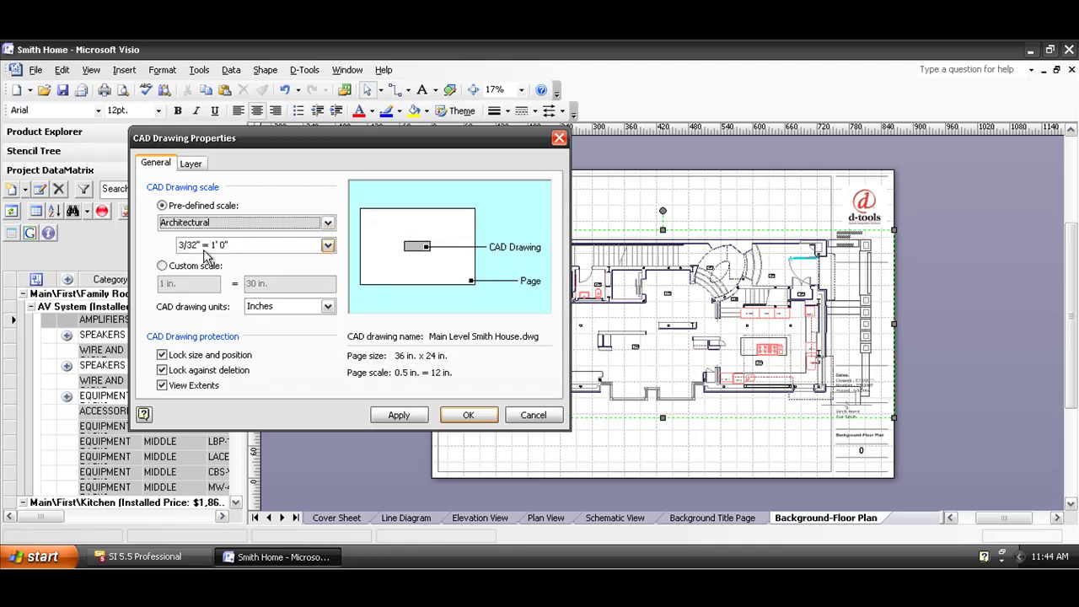
pyautogui.click(217, 246)
pyautogui.click(207, 292)
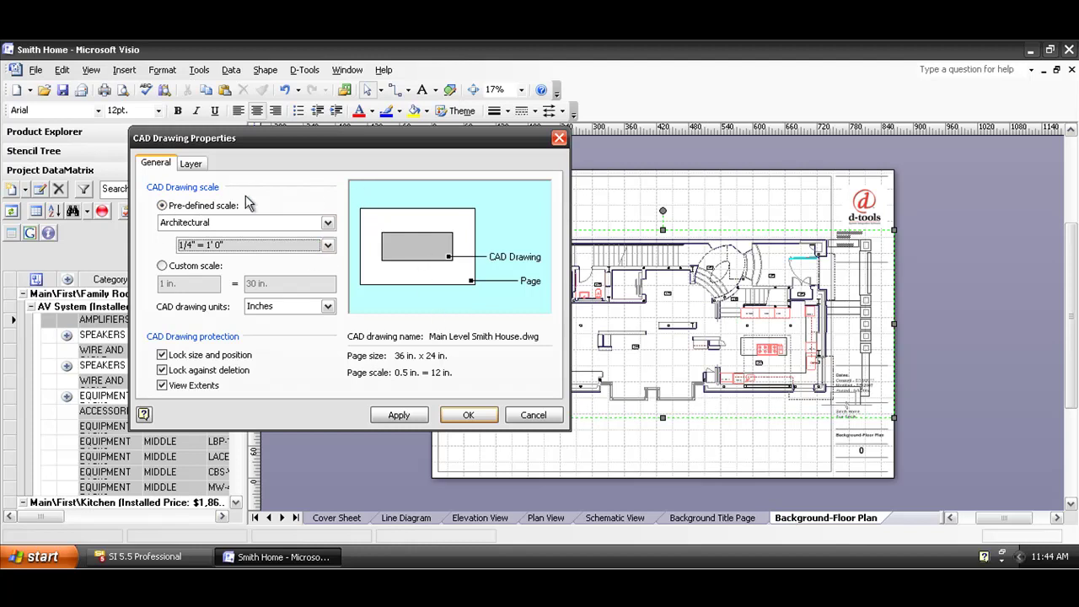
pyautogui.click(453, 420)
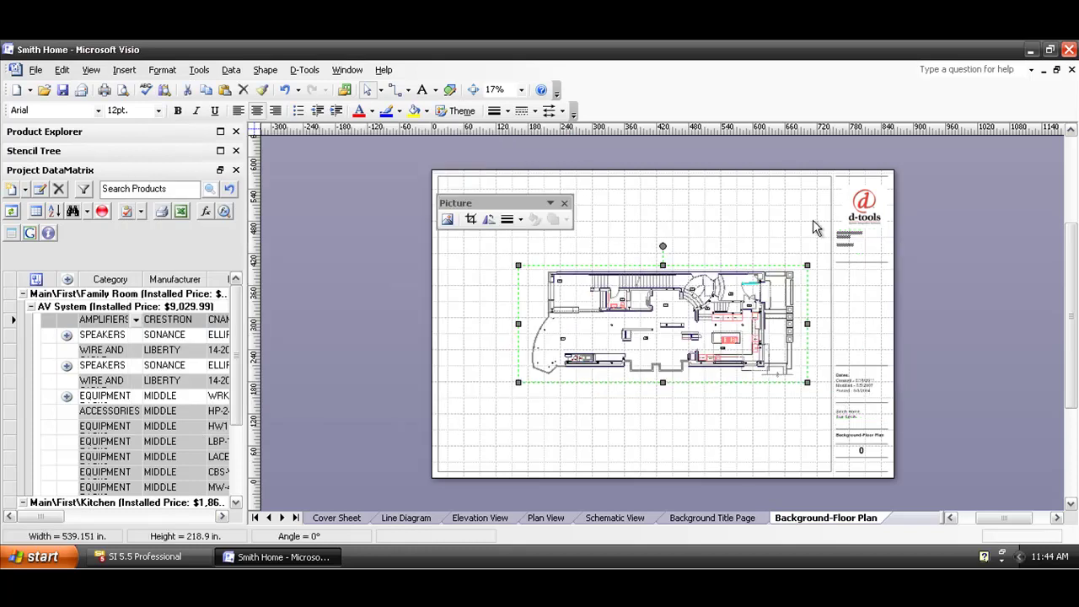
pyautogui.click(806, 228)
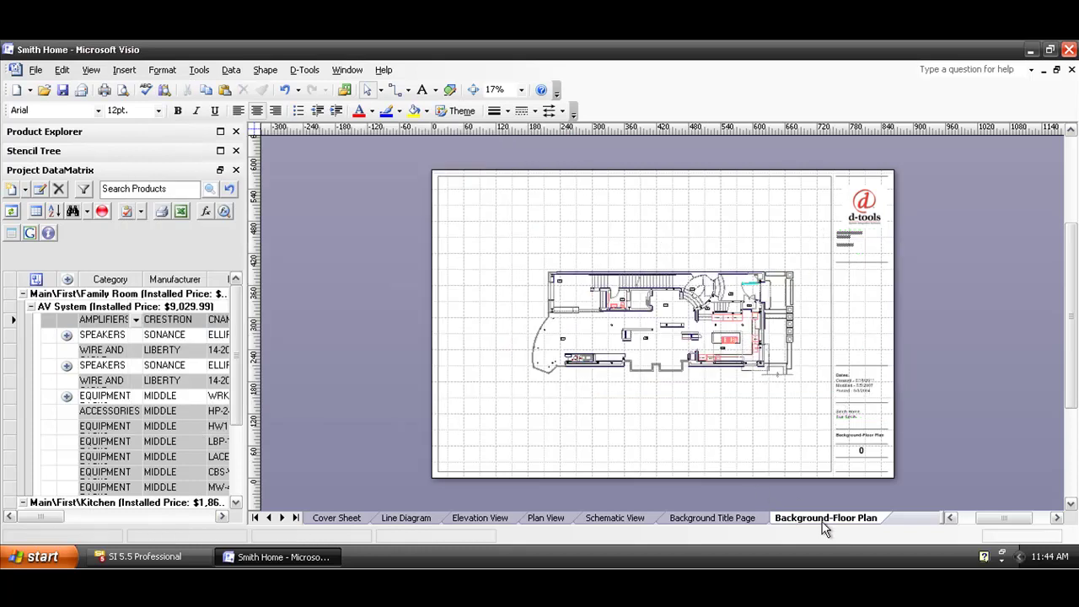
# - Assign Background-Floor Plan as the background of the Plan View page
pyautogui.click(548, 517)
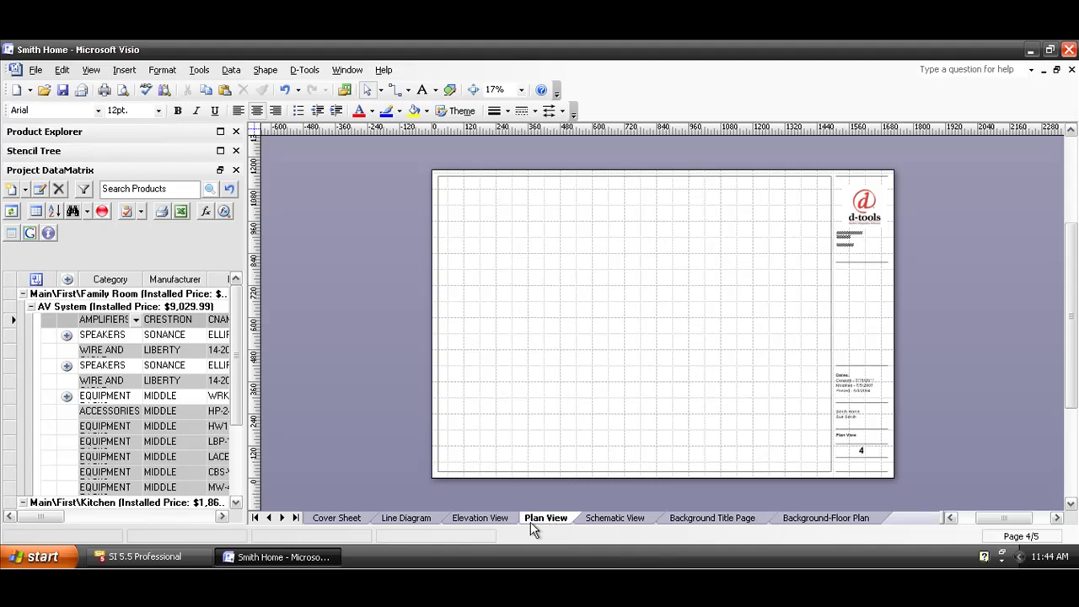
pyautogui.click(35, 70)
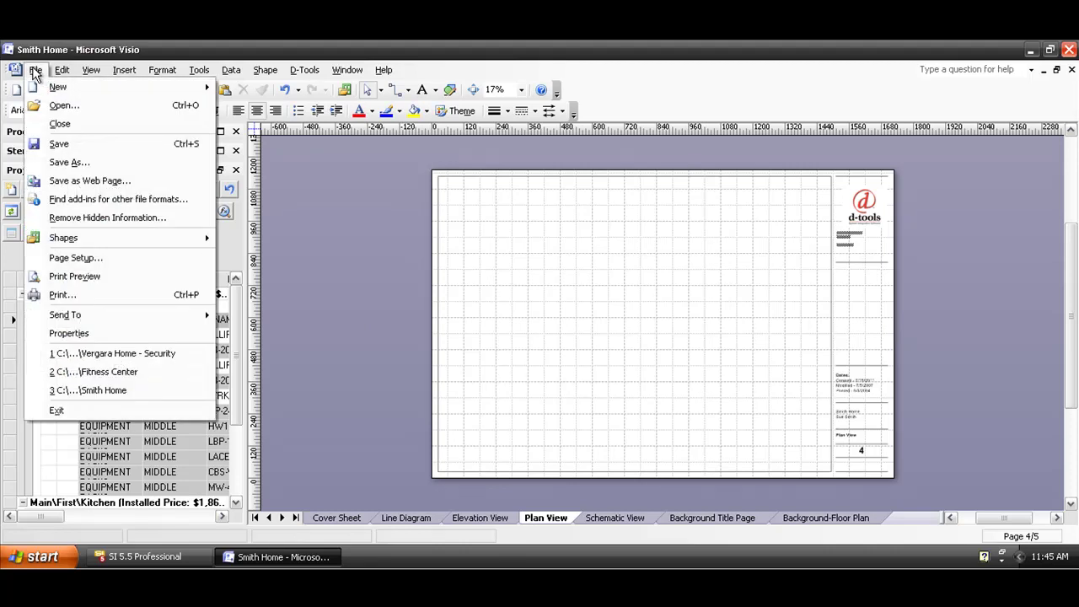
pyautogui.click(86, 260)
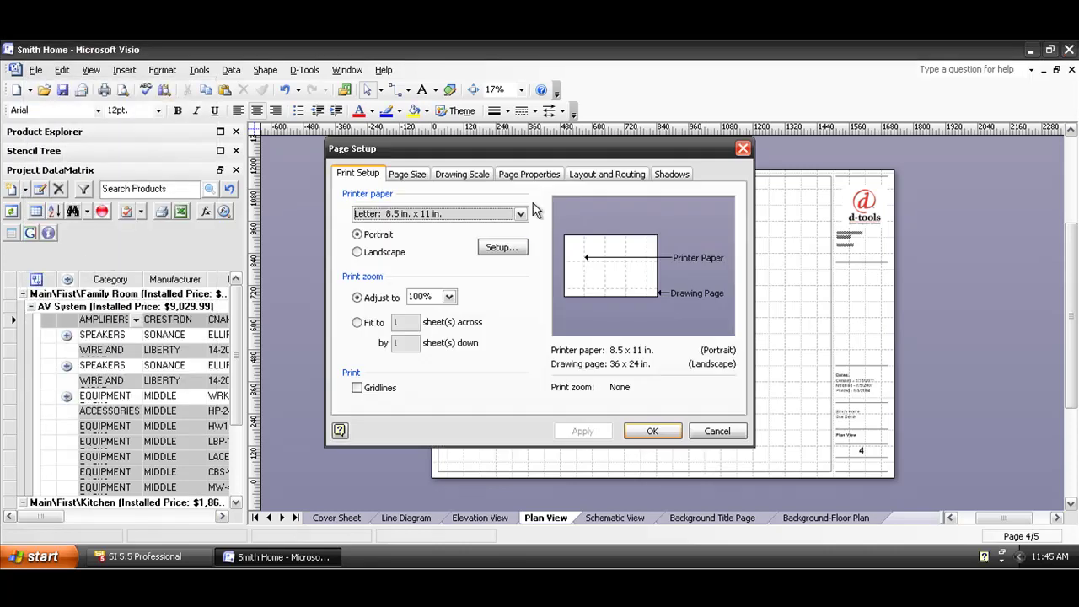
pyautogui.click(530, 174)
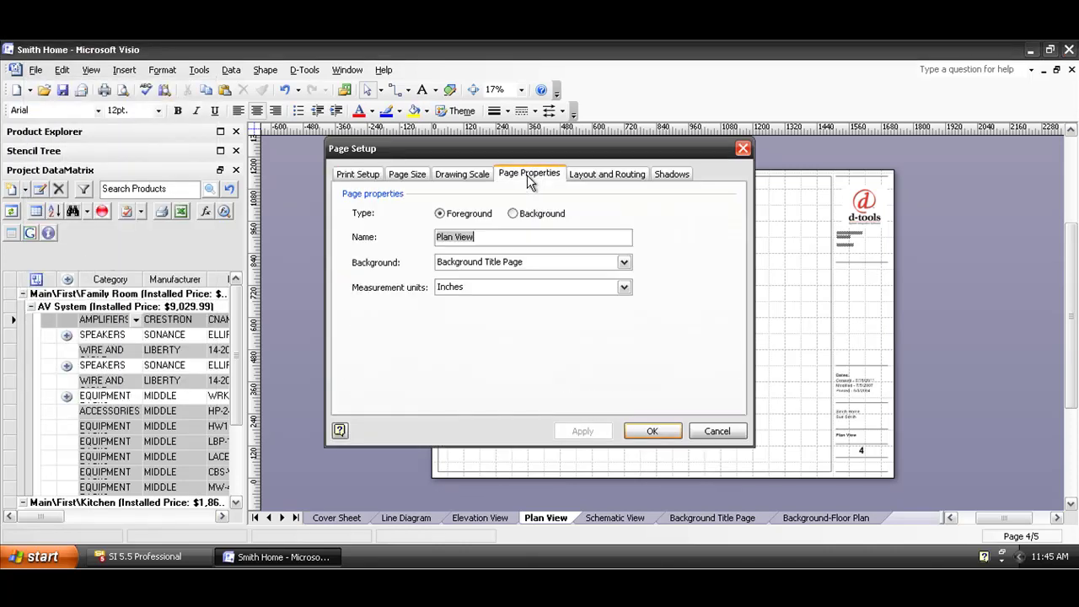
pyautogui.click(508, 262)
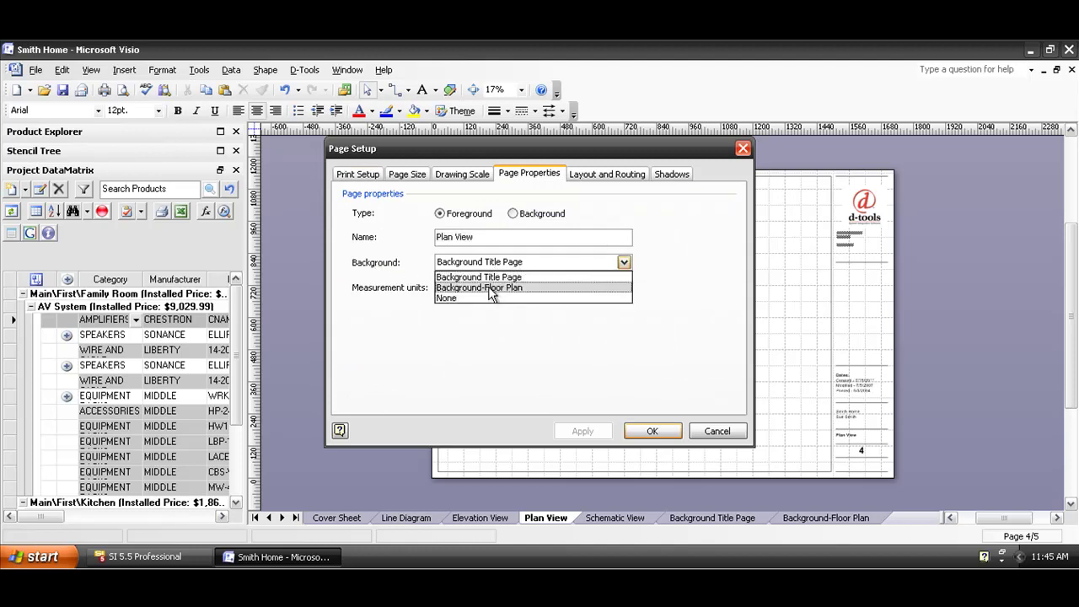
pyautogui.click(491, 290)
pyautogui.click(650, 431)
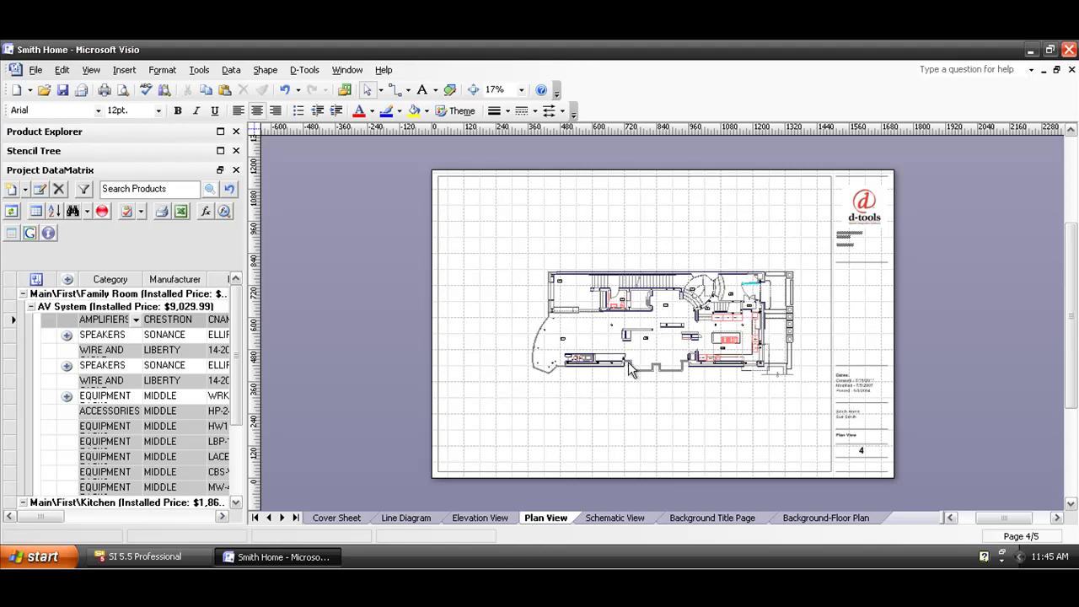
# - Place the first Sonance speaker from the Kitchen AV System on the floor plan, between the kitchen entrance and the island
pyautogui.moveTo(688, 308); pyautogui.dragTo(766, 374)
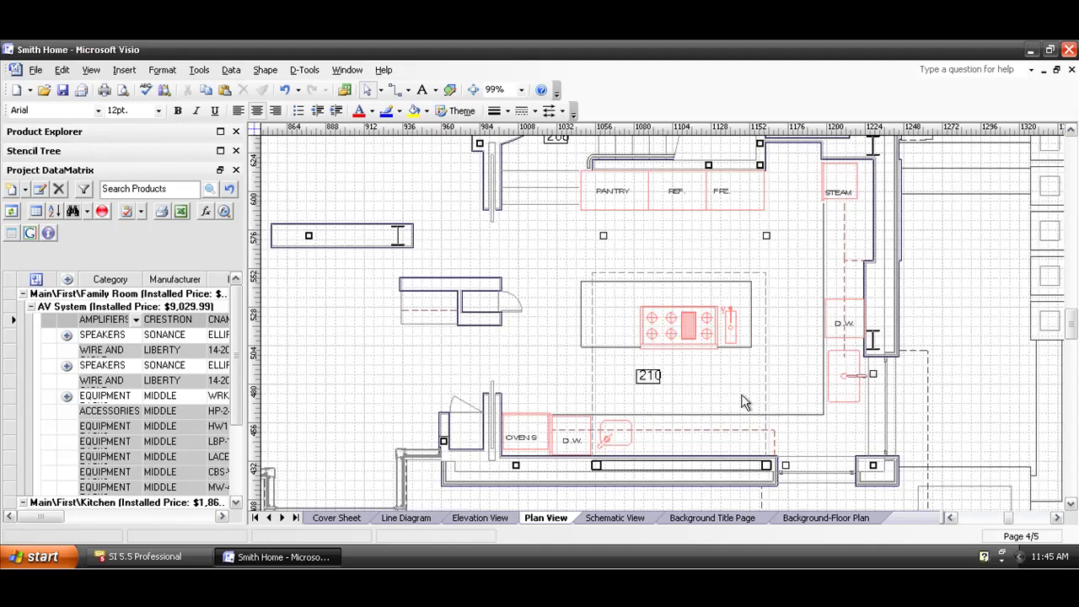
pyautogui.click(97, 336)
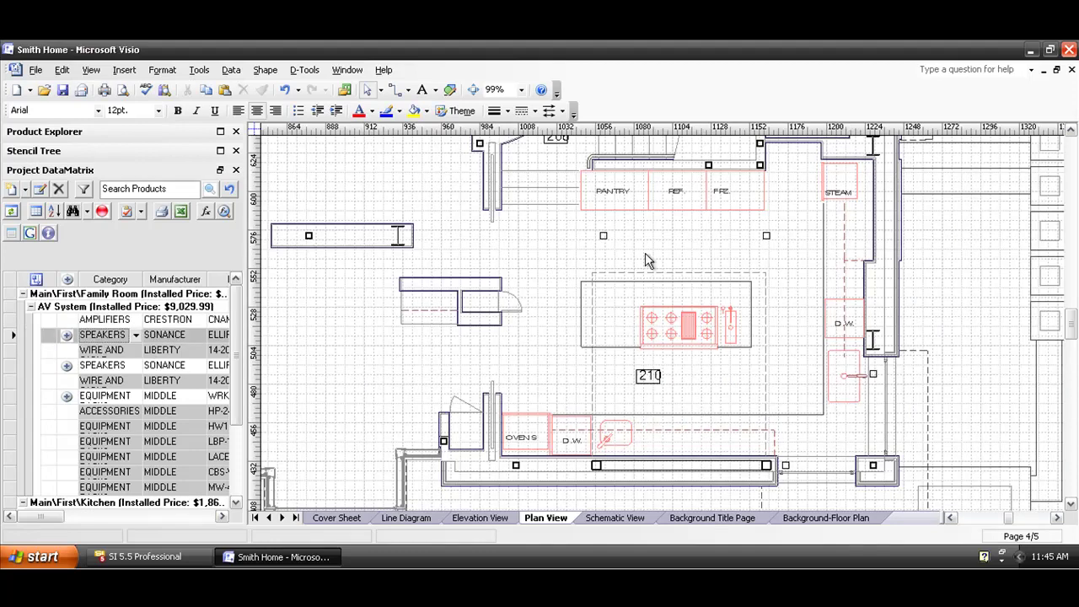
pyautogui.scroll(-3, 241, 451)
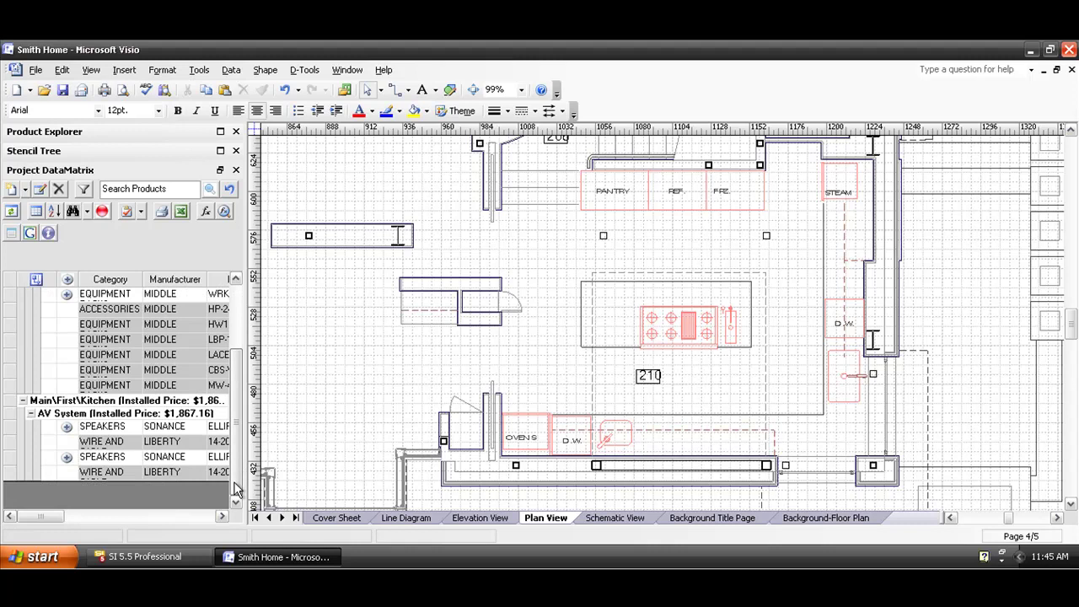
pyautogui.click(124, 428)
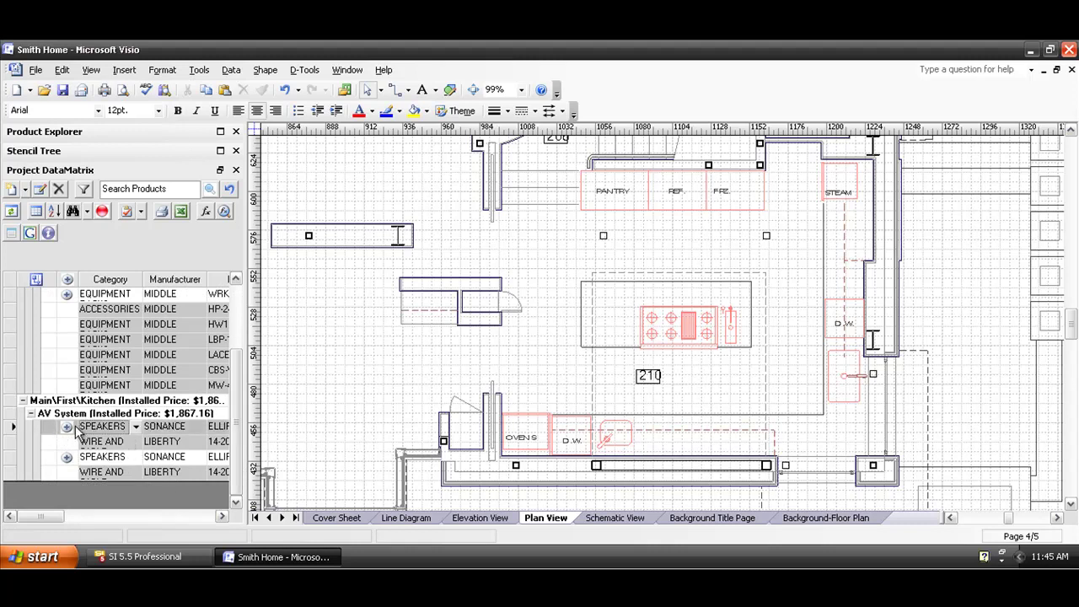
pyautogui.moveTo(64, 432); pyautogui.dragTo(544, 361)
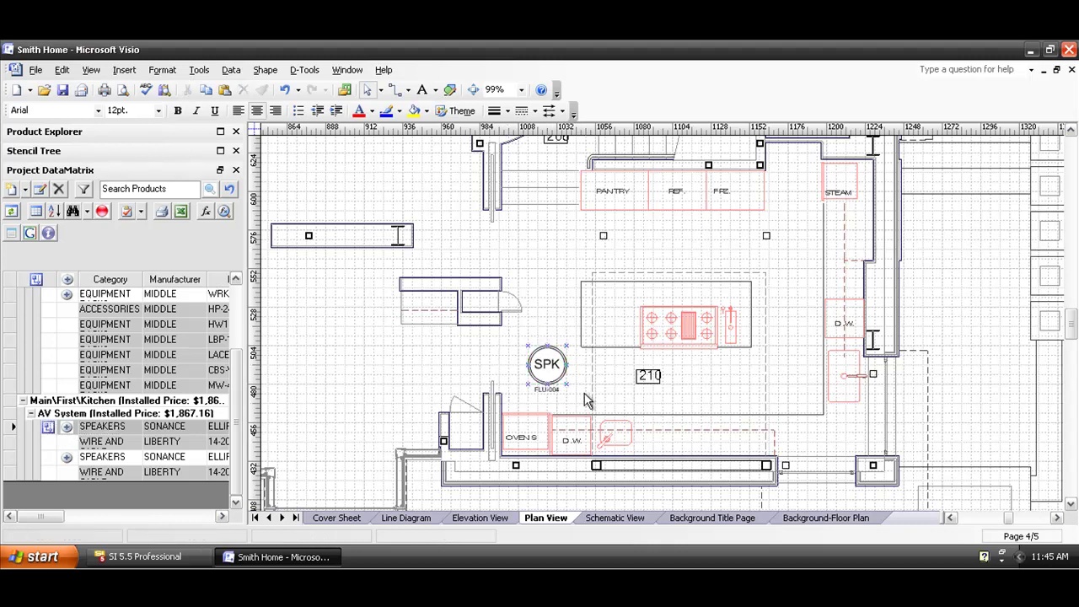
# - Shift the placed kitchen speaker symbol about 6 in. left and 6 in. up
pyautogui.moveTo(480, 312); pyautogui.dragTo(615, 416)
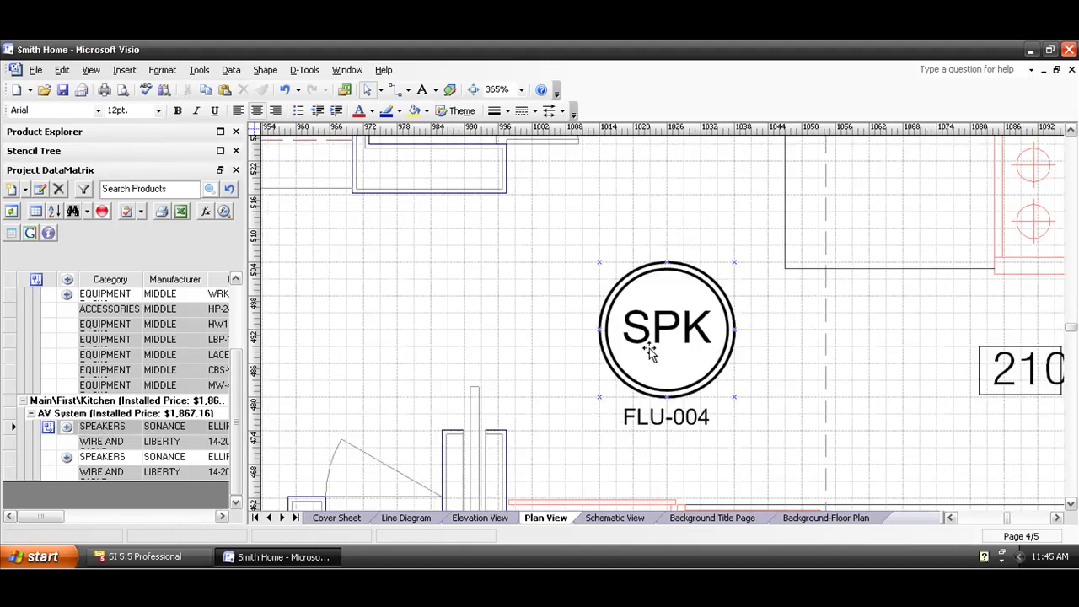
pyautogui.click(618, 315)
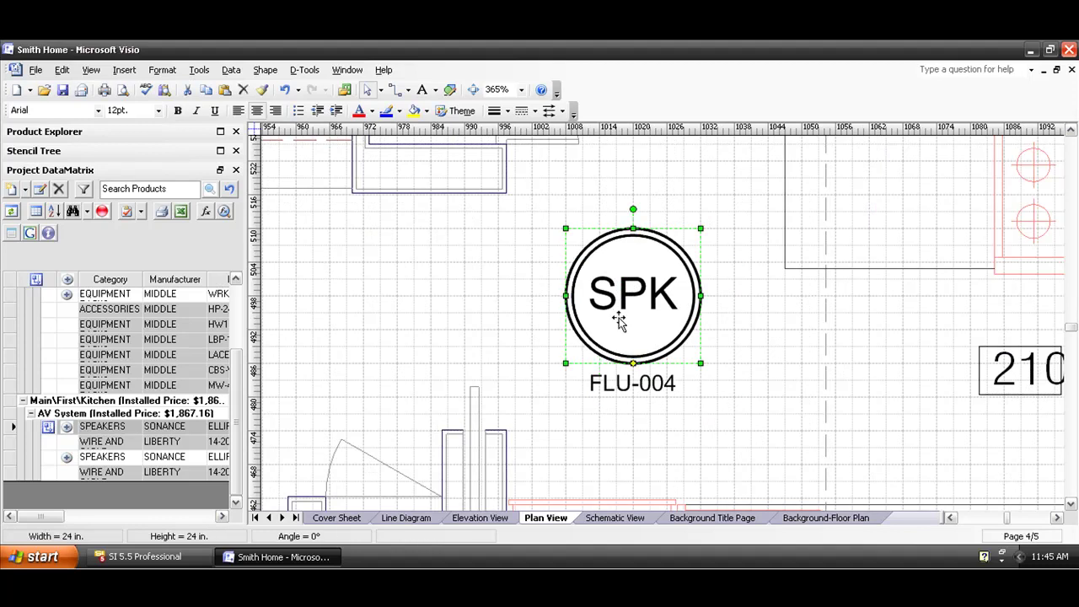
pyautogui.click(617, 393)
pyautogui.keyDown('ctrl'); pyautogui.scroll(-5, 529, 389); pyautogui.keyUp('ctrl')
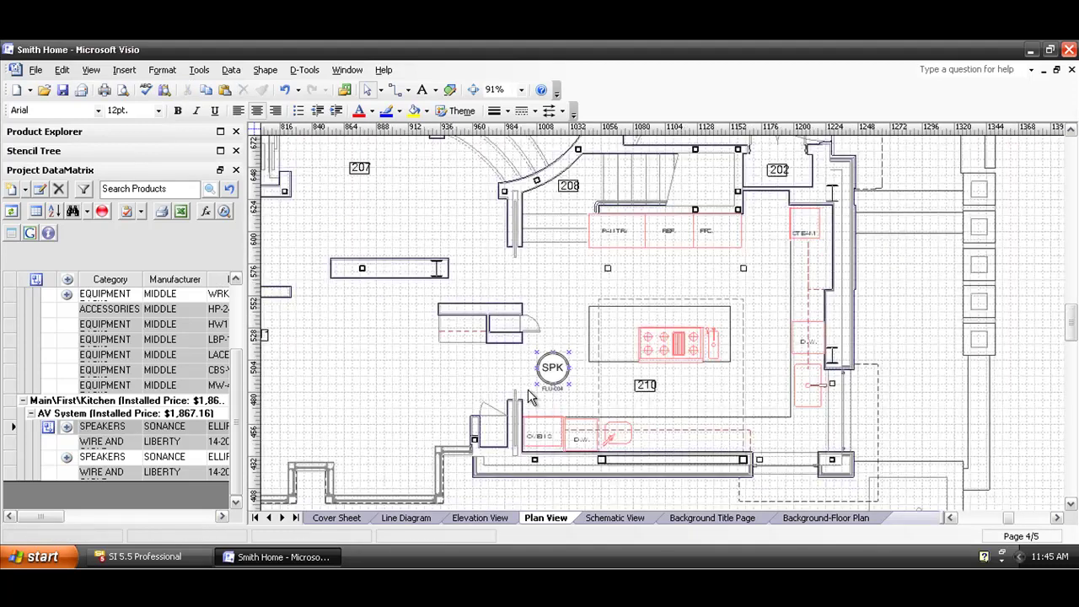
# - Place the second Kitchen speaker near the pantry and align it vertically above the first speaker
pyautogui.click(84, 463)
pyautogui.moveTo(83, 467); pyautogui.dragTo(581, 301)
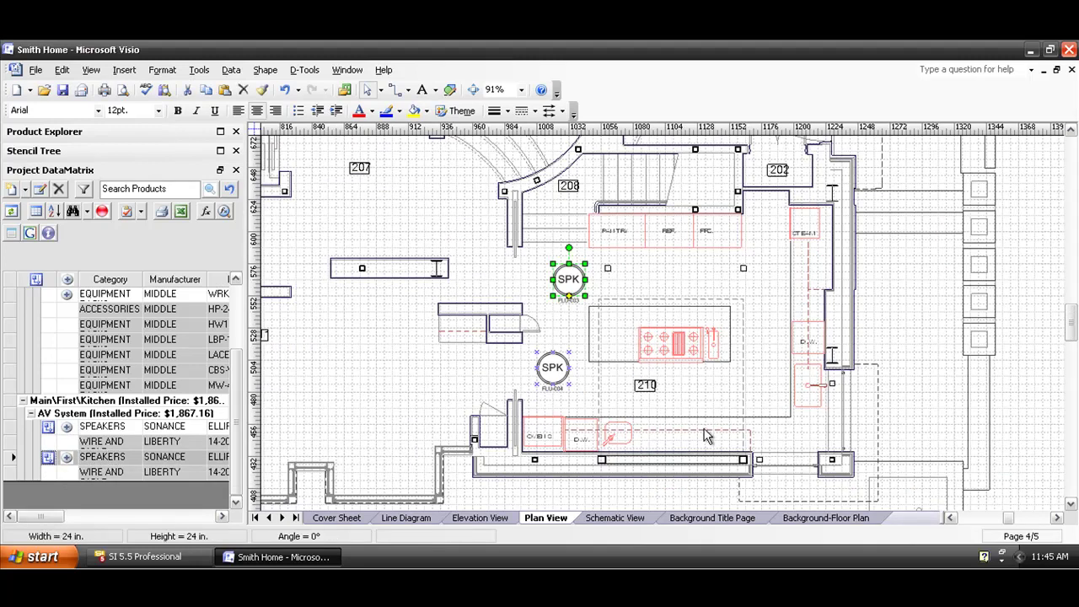
pyautogui.moveTo(572, 282); pyautogui.dragTo(555, 282)
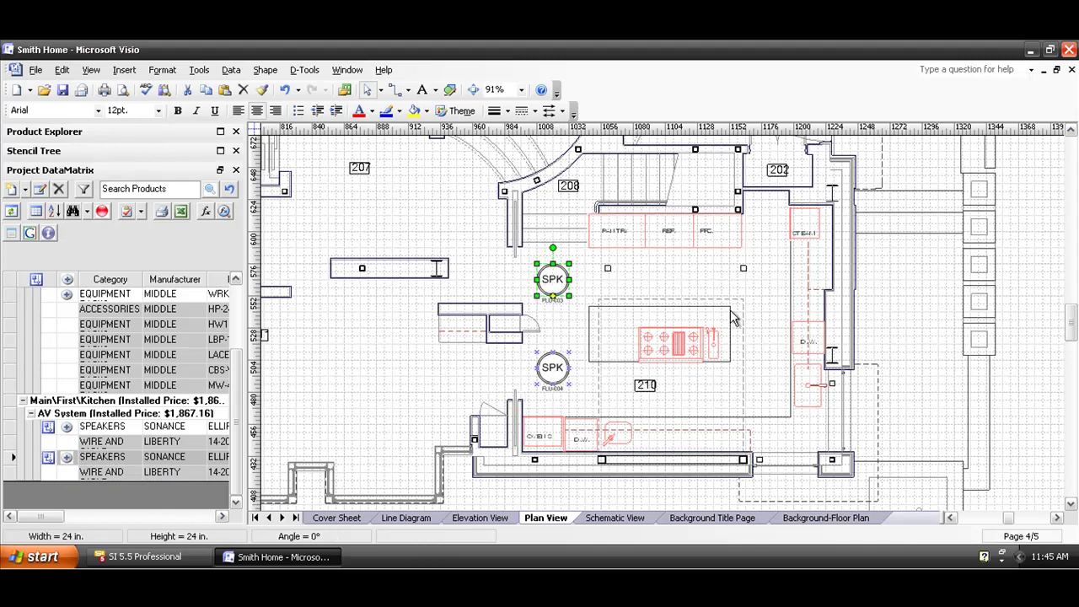
# - Place the first speaker's Liberty wire attached to the lower kitchen speaker, with its free end in the small closet, about 52 in. long
pyautogui.click(102, 444)
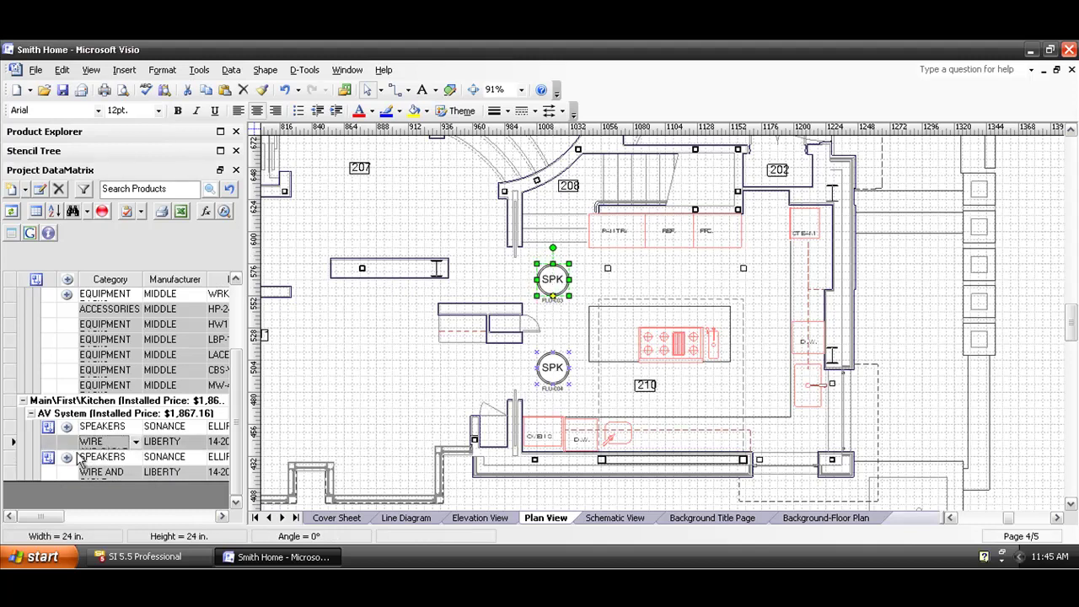
pyautogui.moveTo(76, 449); pyautogui.dragTo(481, 368)
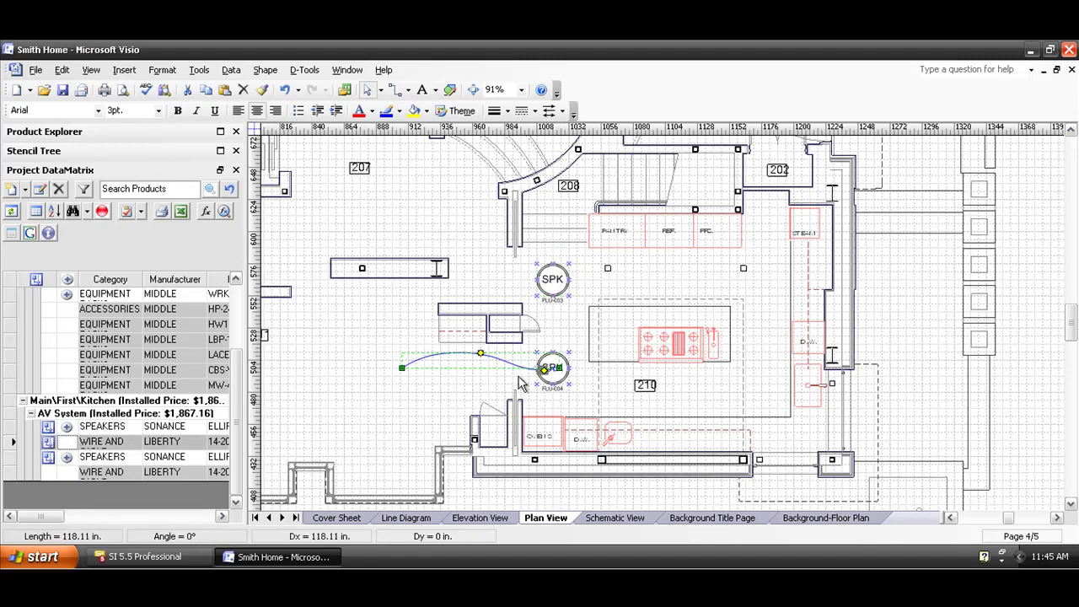
pyautogui.moveTo(395, 314); pyautogui.dragTo(590, 425)
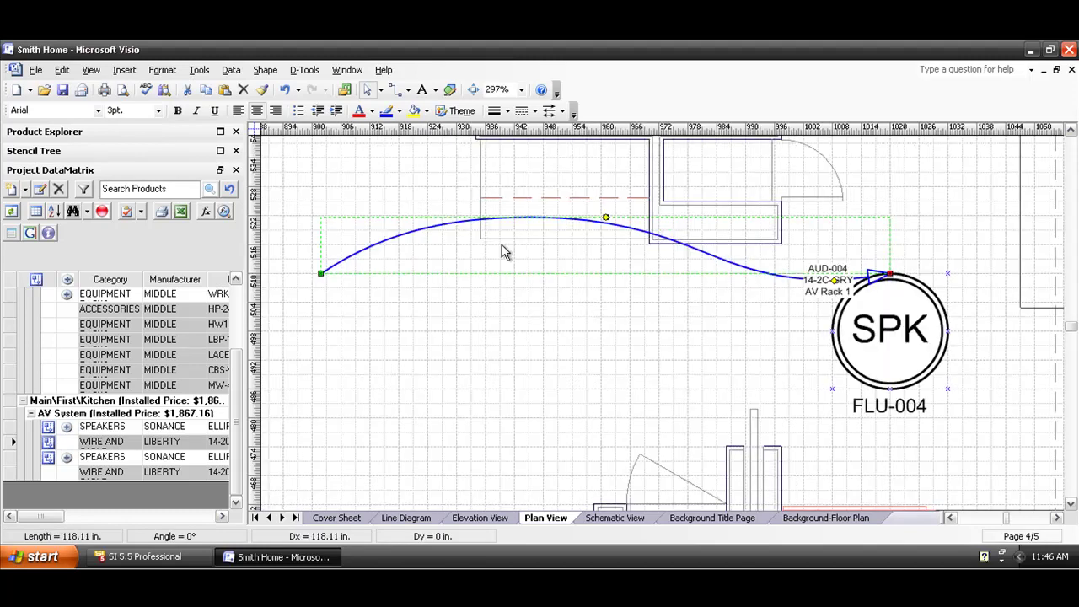
pyautogui.moveTo(321, 272); pyautogui.dragTo(659, 172)
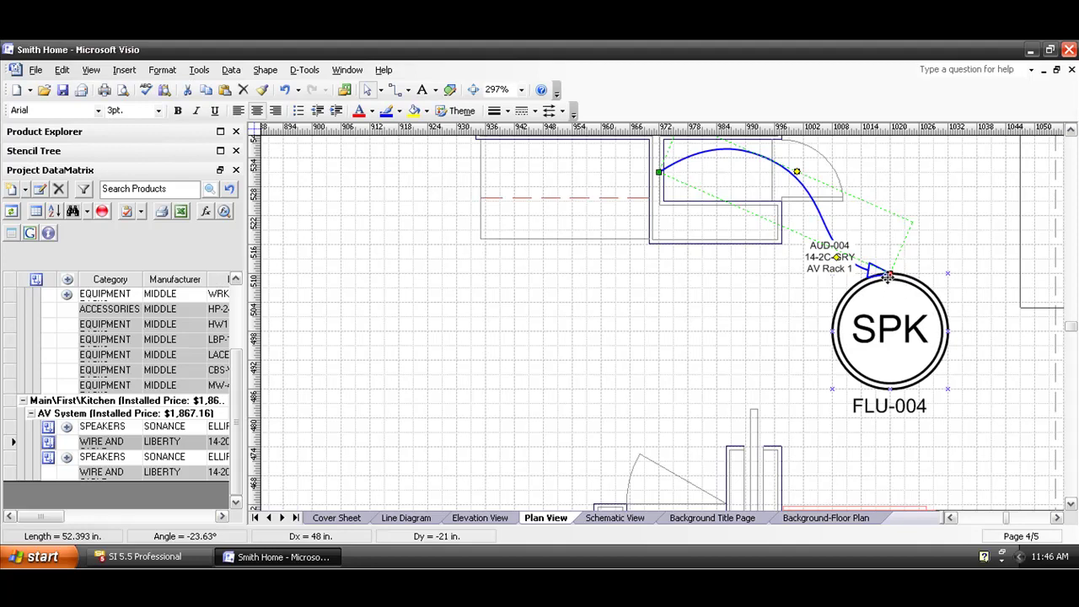
pyautogui.click(892, 324)
pyautogui.click(668, 462)
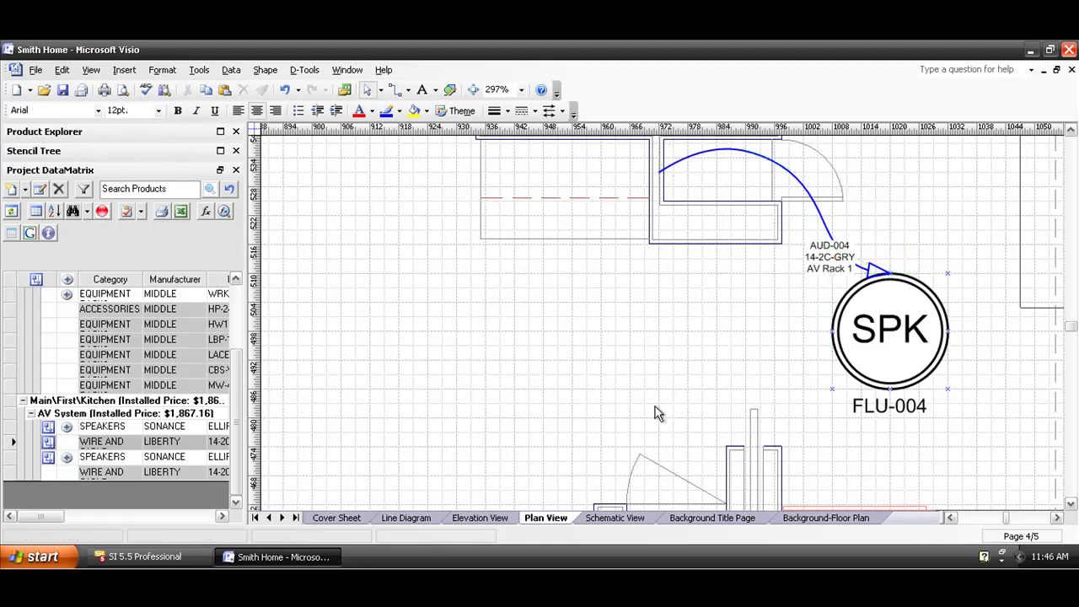
pyautogui.moveTo(626, 362); pyautogui.dragTo(465, 442)
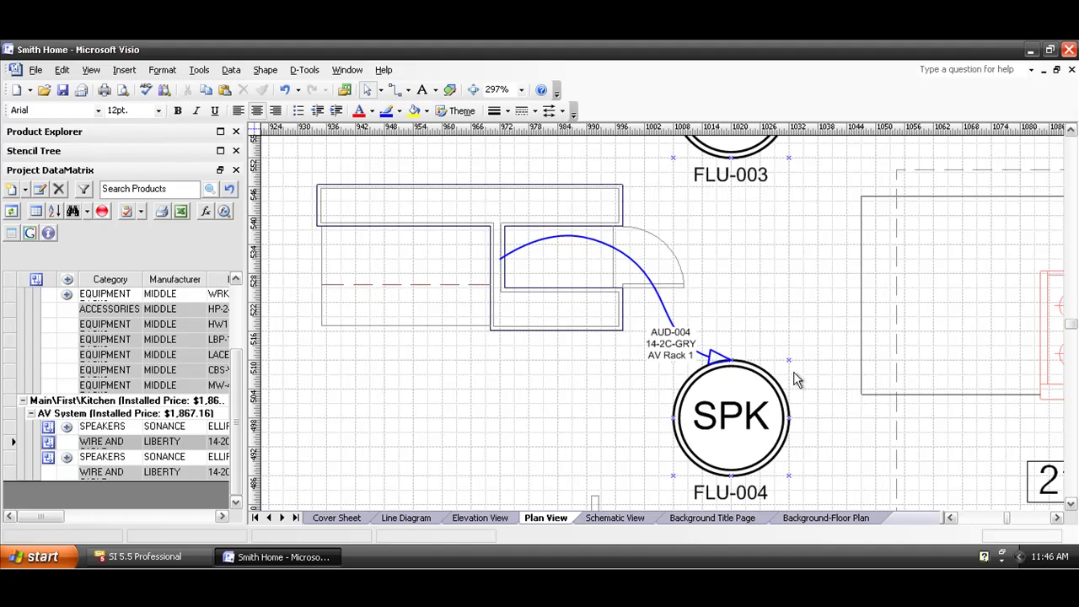
# - Switch to the open "Vergara Home - Security" drawing to view its Plan View Lower Level page
pyautogui.click(1042, 69)
pyautogui.click(99, 513)
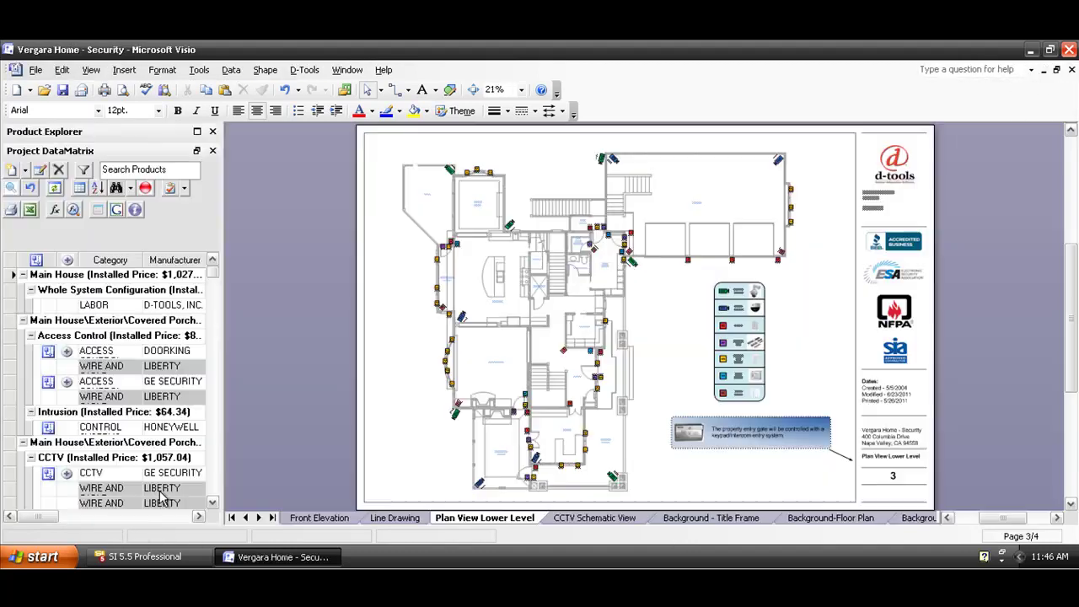